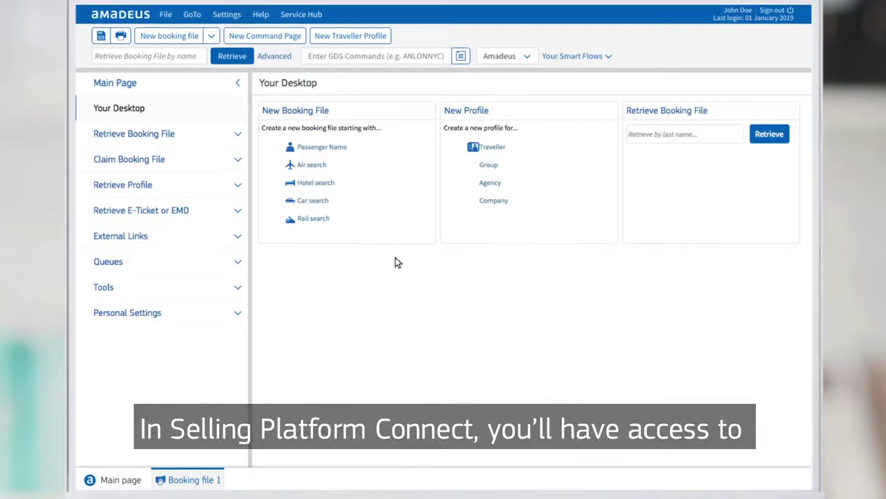
- Start Booking file 1 with an air search and look over the empty search form
click(311, 166)
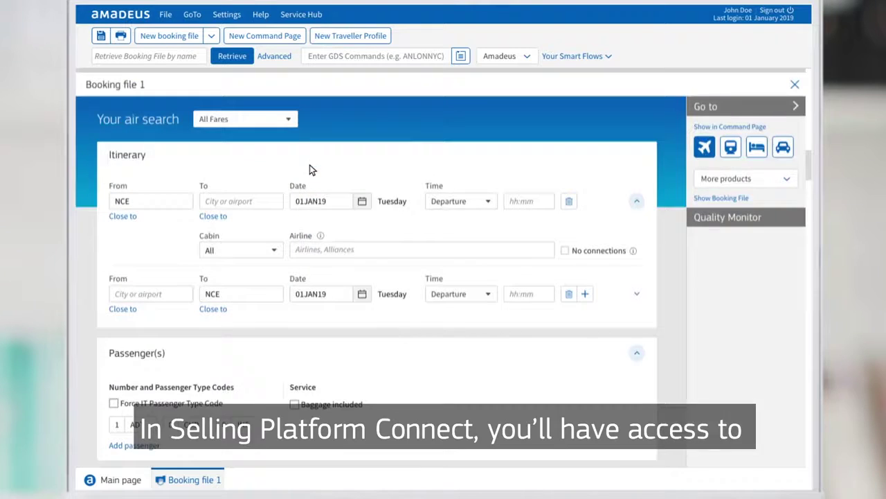
scroll(806, 167, down, 2)
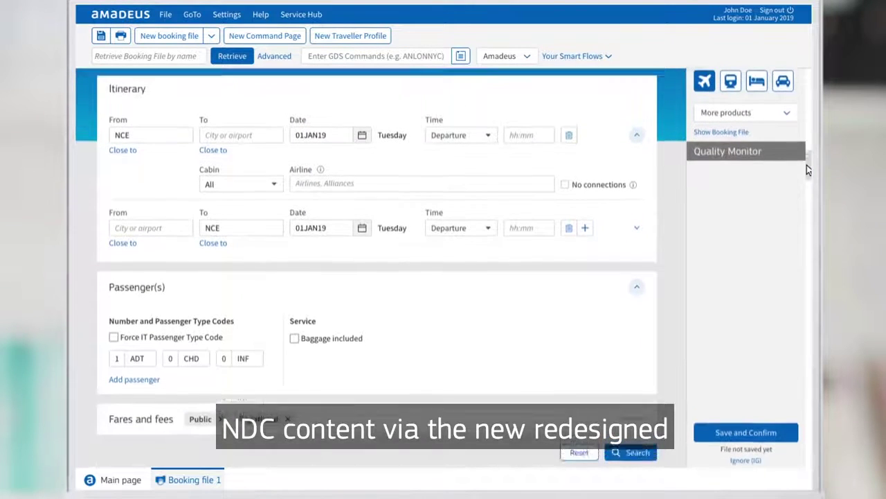
scroll(806, 165, up, 2)
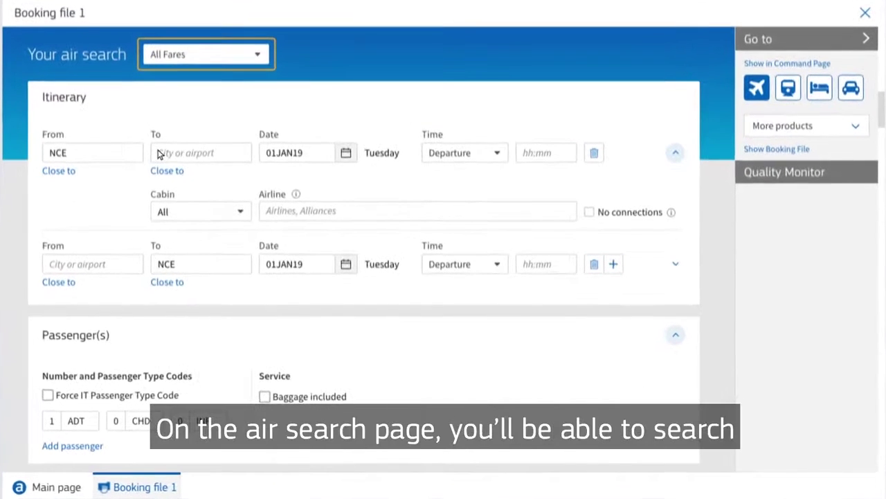
- Clear the outbound date, choose Economy cabin, and add 5S and 7S as airline filters
double_click(268, 154)
key(BackSpace)
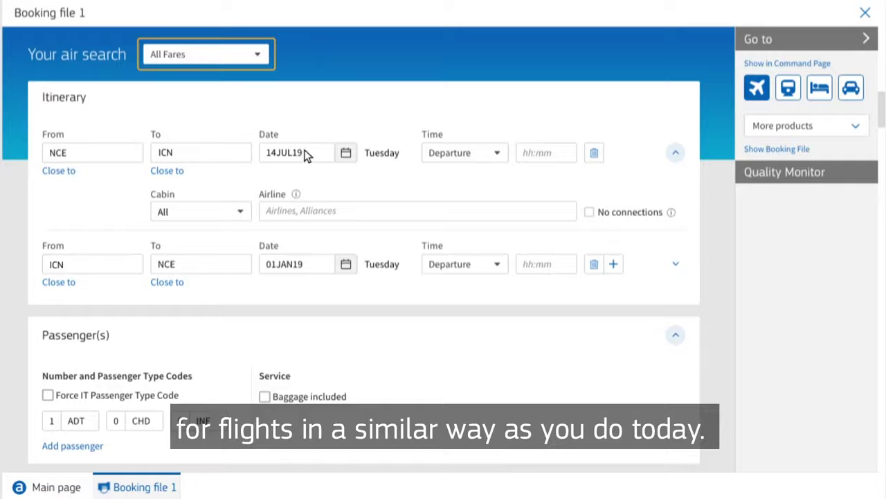
click(241, 214)
click(221, 234)
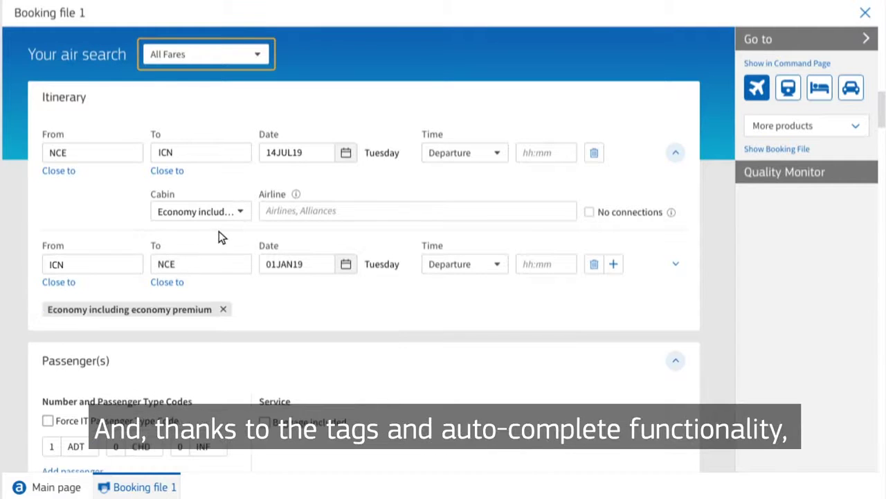
text(5S)
key(Return)
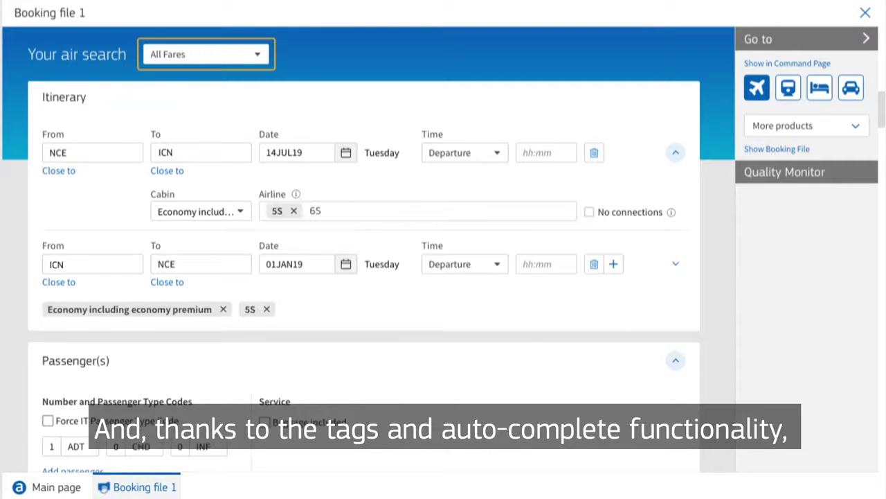
text(7S)
key(Return)
- Restrict to nonstop flights, set return date 15AUG19, require baggage included, and run the search
click(590, 212)
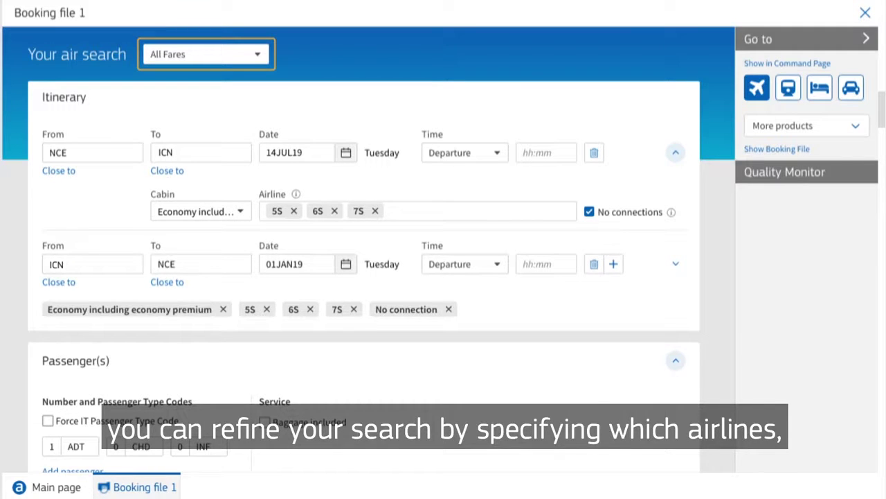
click(298, 264)
text(1)
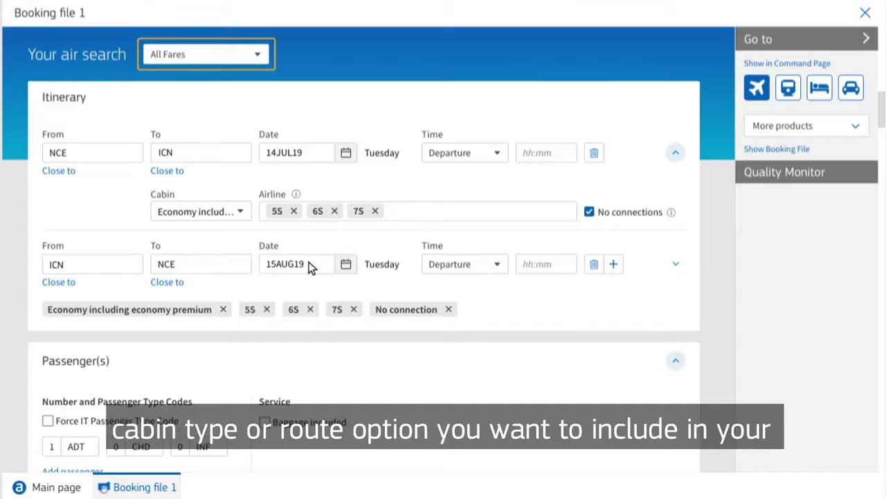
scroll(310, 267, down, 3)
click(264, 311)
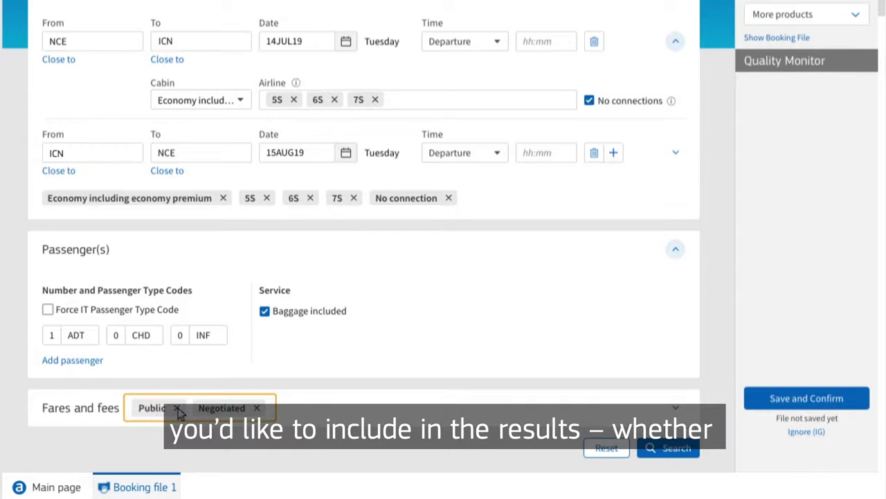
click(668, 448)
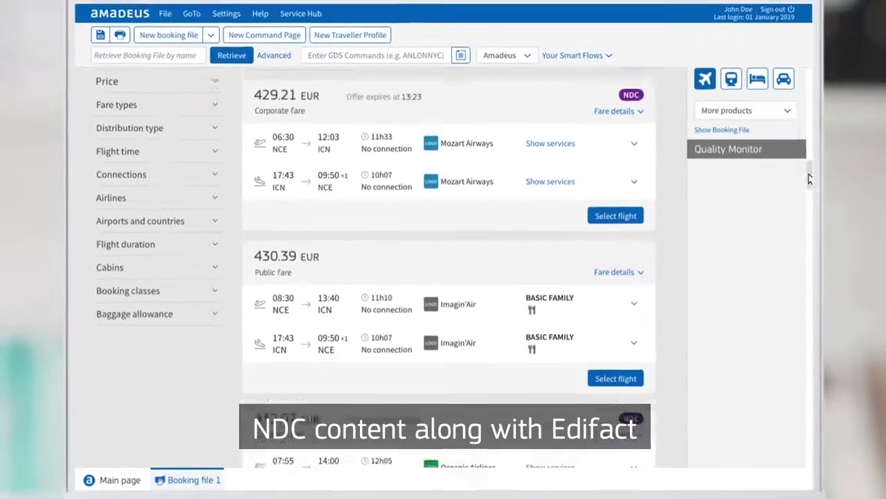
- Browse the results and filters, then show services for the 429.21 EUR Mozart Airways offer
scroll(881, 238, down, 5)
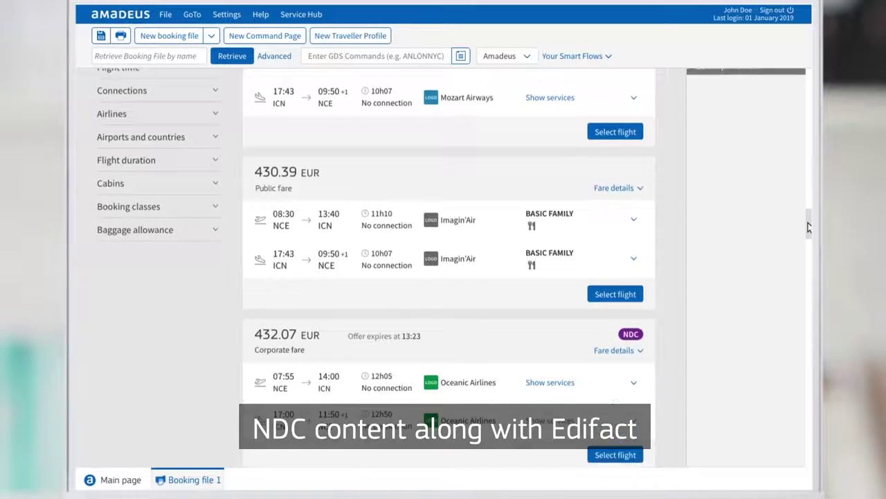
drag(808, 271, 808, 135)
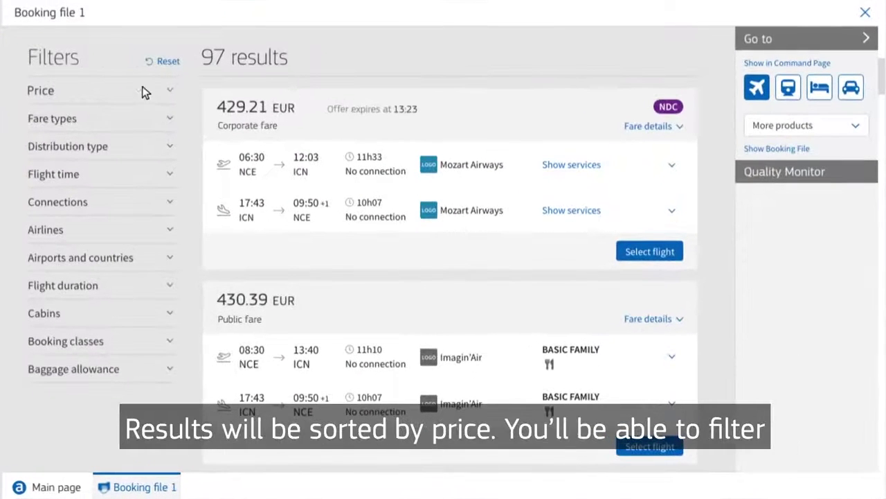
click(170, 229)
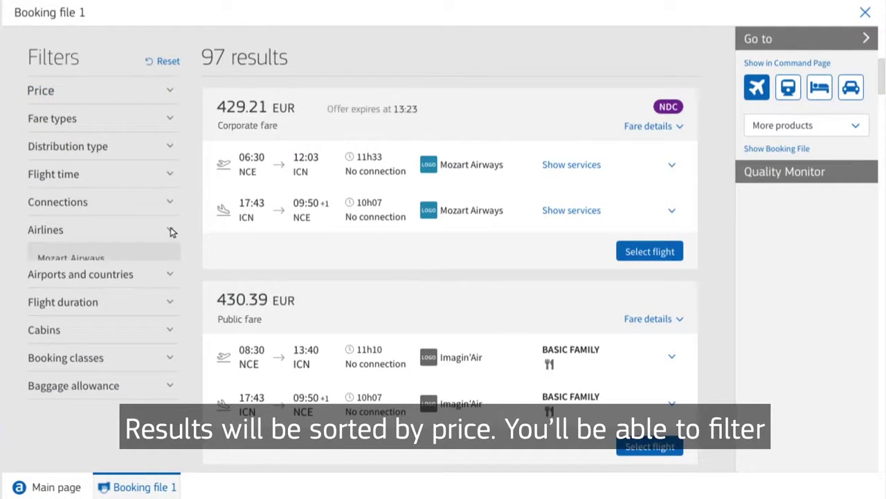
click(170, 230)
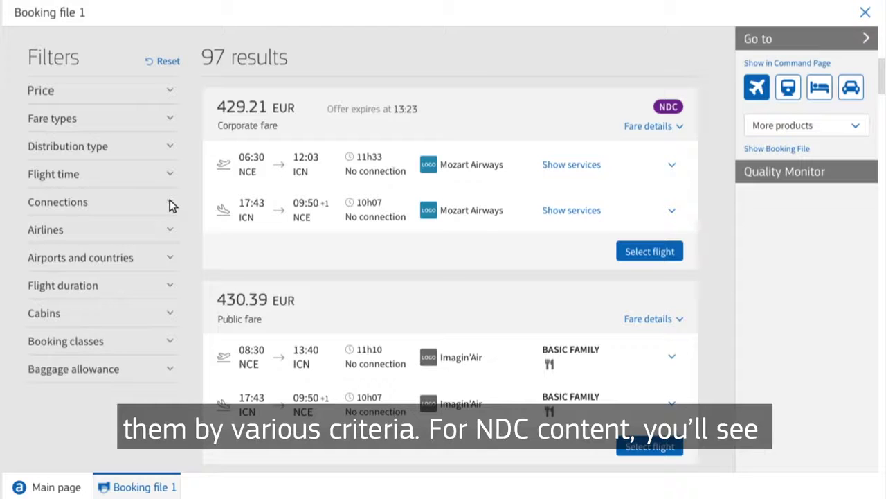
click(171, 203)
click(171, 204)
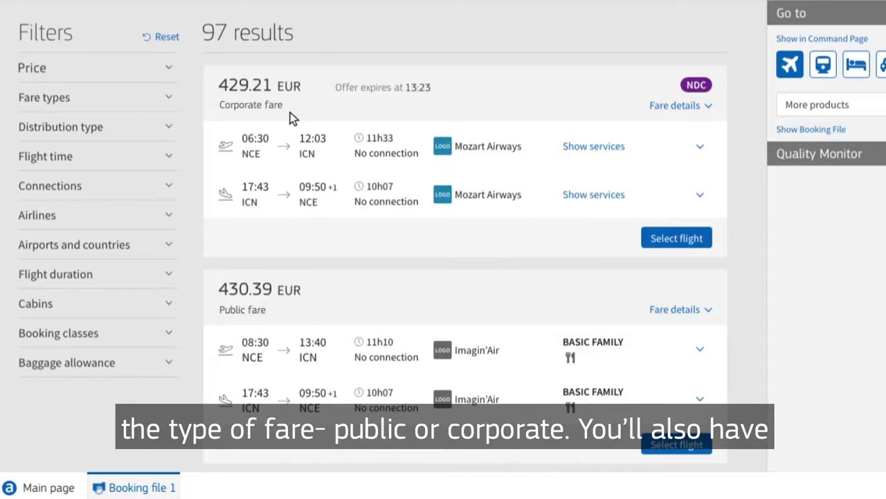
click(594, 146)
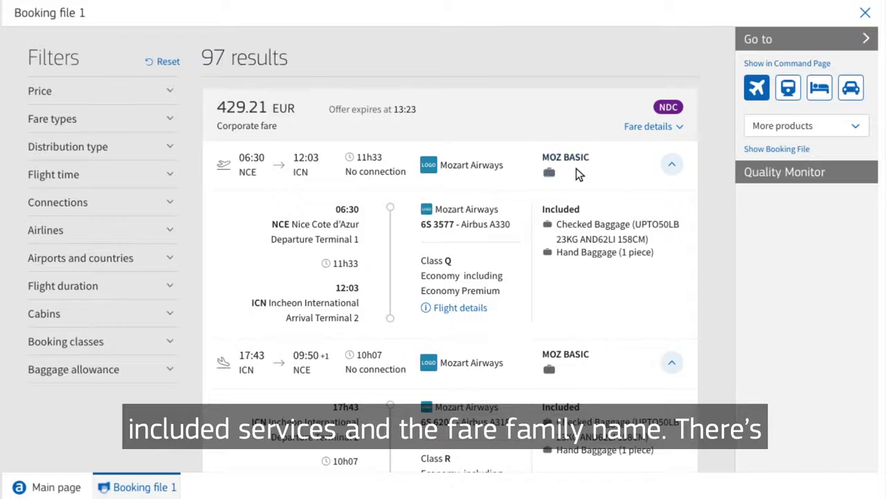
- Review the MOZ LIGHT upgrade and fare breakdown, then select the 429.21 EUR round-trip offer
scroll(576, 168, down, 3)
scroll(531, 166, down, 6)
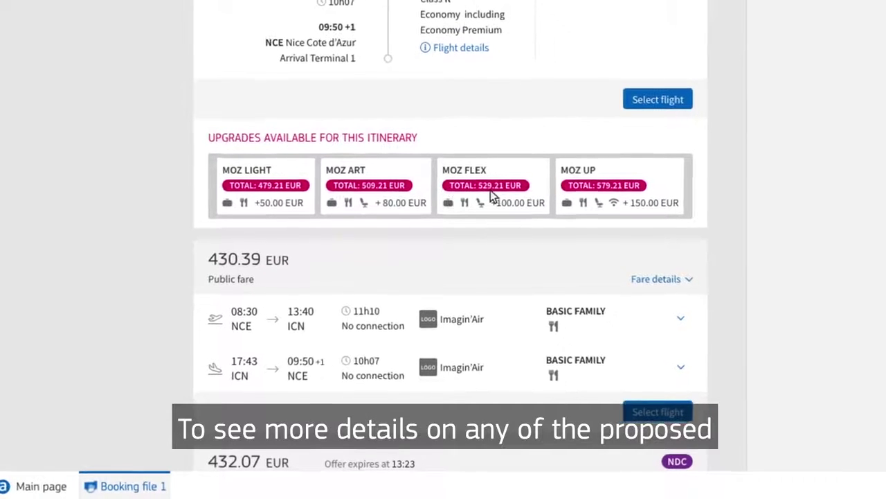
click(290, 198)
scroll(287, 180, down, 3)
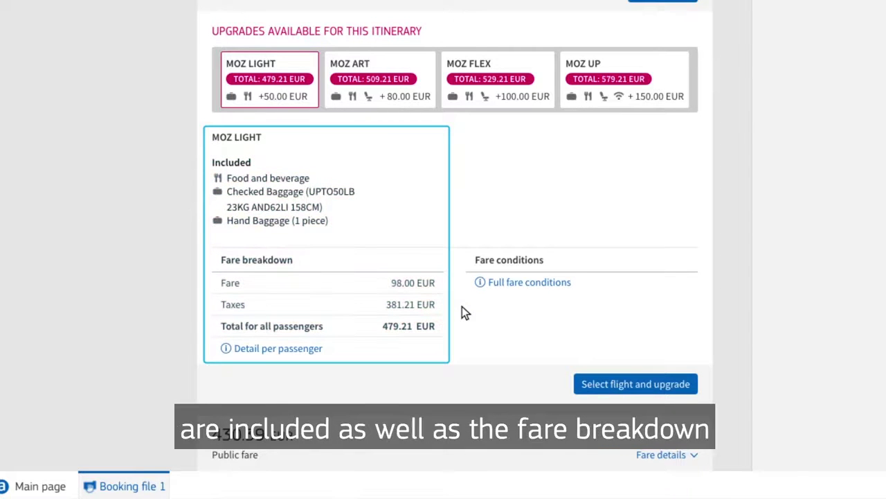
scroll(465, 322, up, 8)
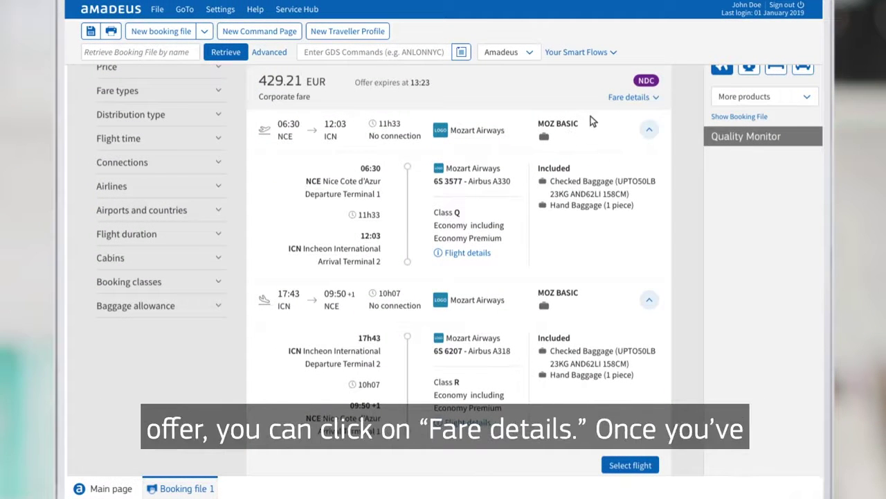
click(622, 97)
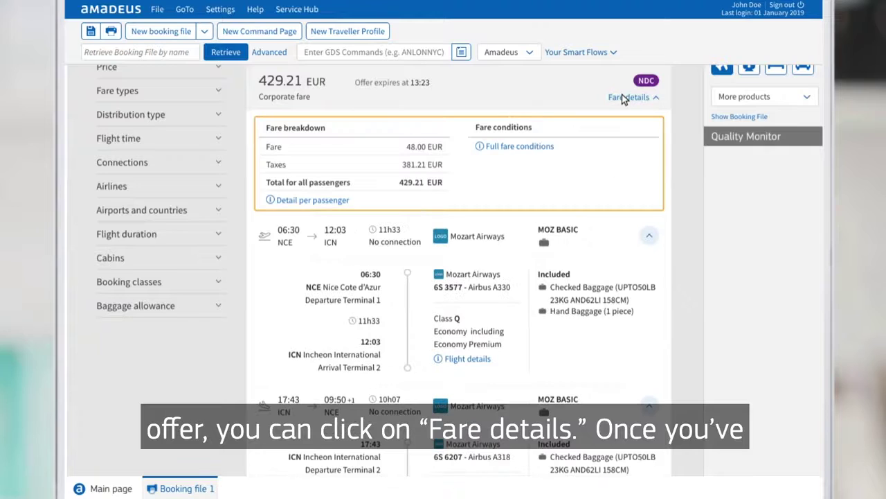
scroll(622, 94, down, 2)
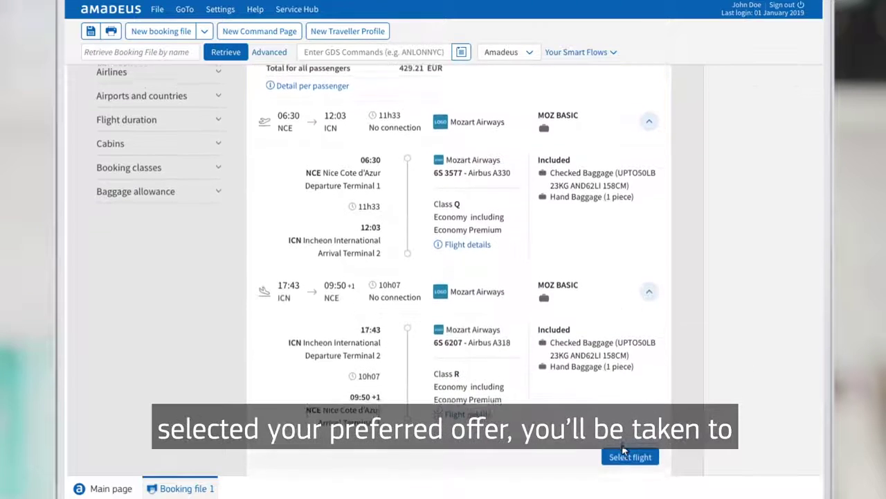
click(623, 452)
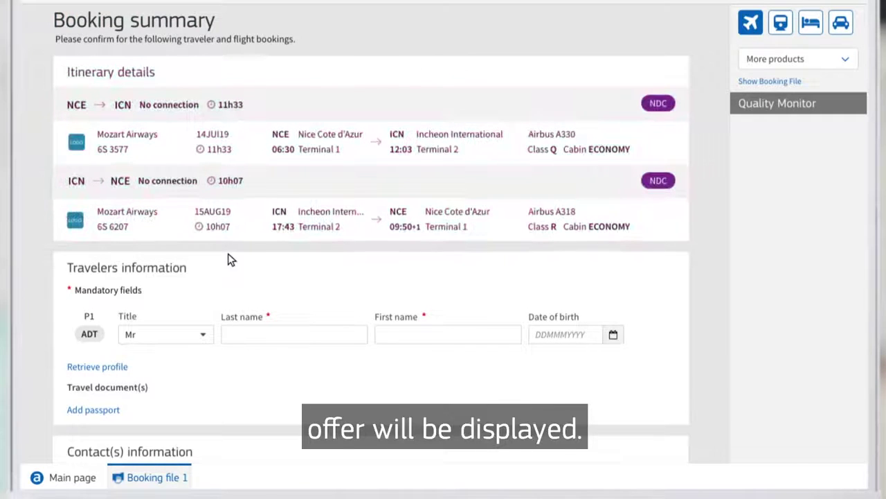
- Set passenger P1's title, enter the first name, and fill in the phone contact
scroll(231, 255, up, 1)
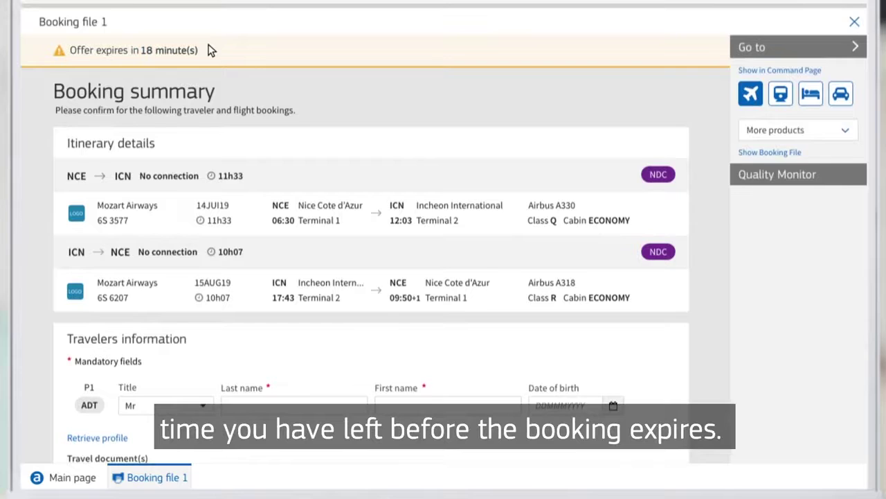
scroll(198, 129, down, 3)
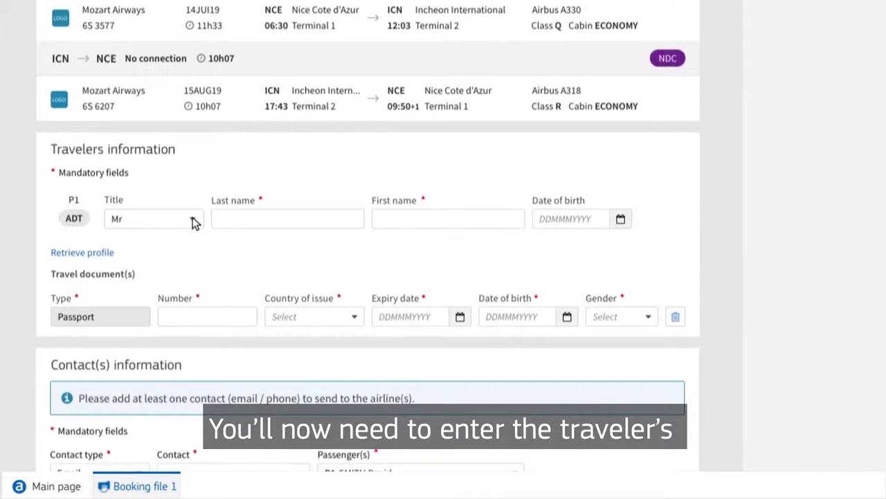
click(193, 221)
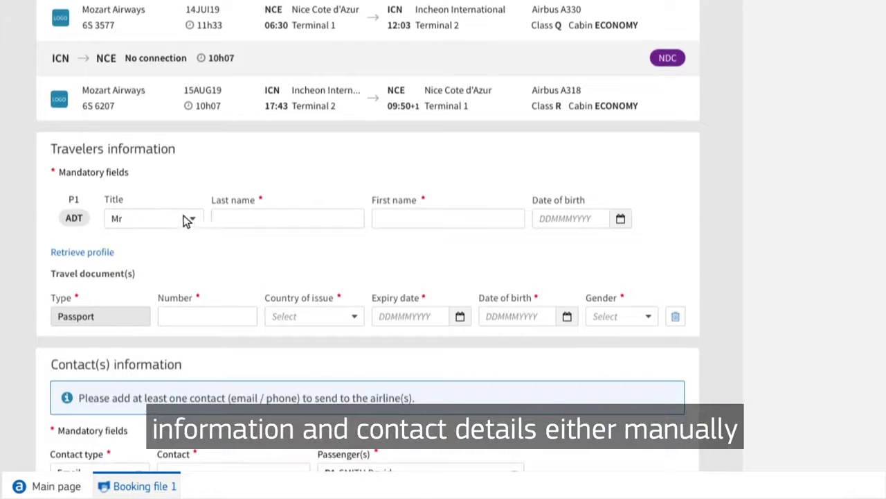
click(379, 219)
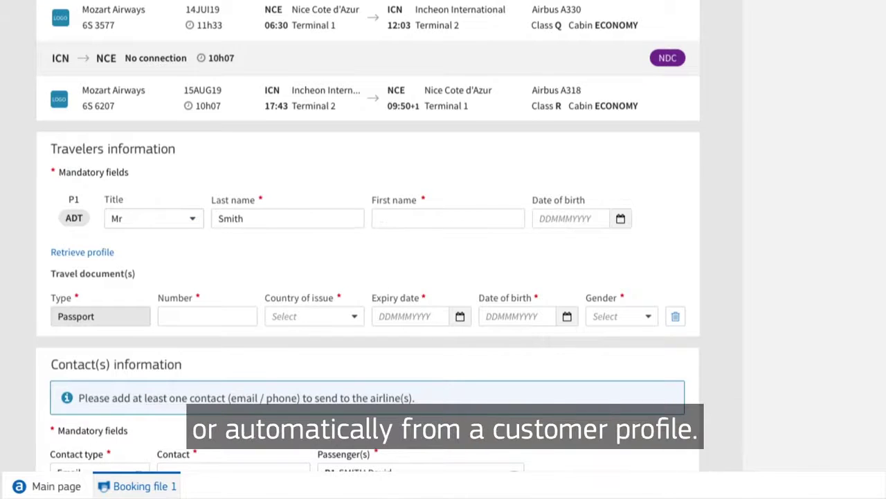
text(David)
scroll(379, 220, down, 3)
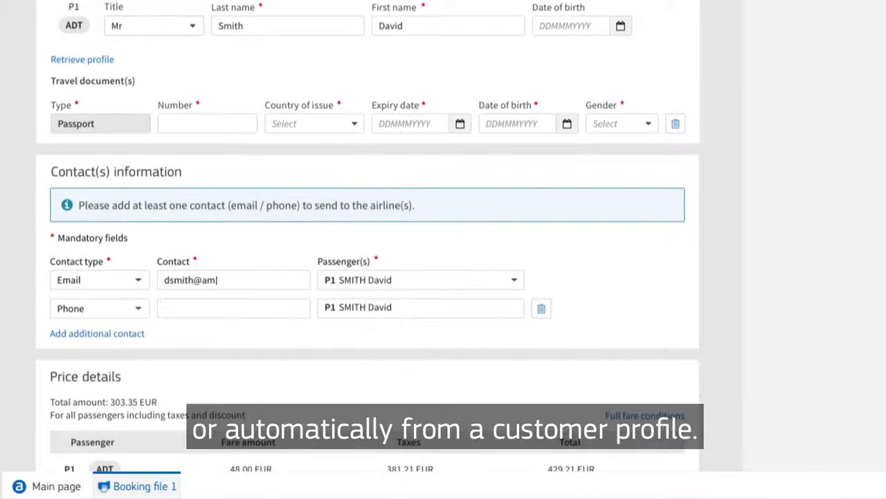
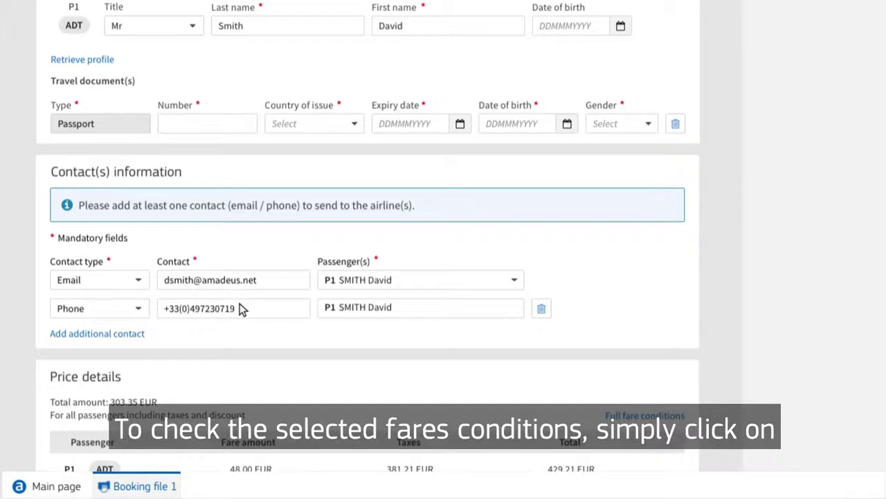
- Review the full fare conditions and close them to return to the form
click(632, 415)
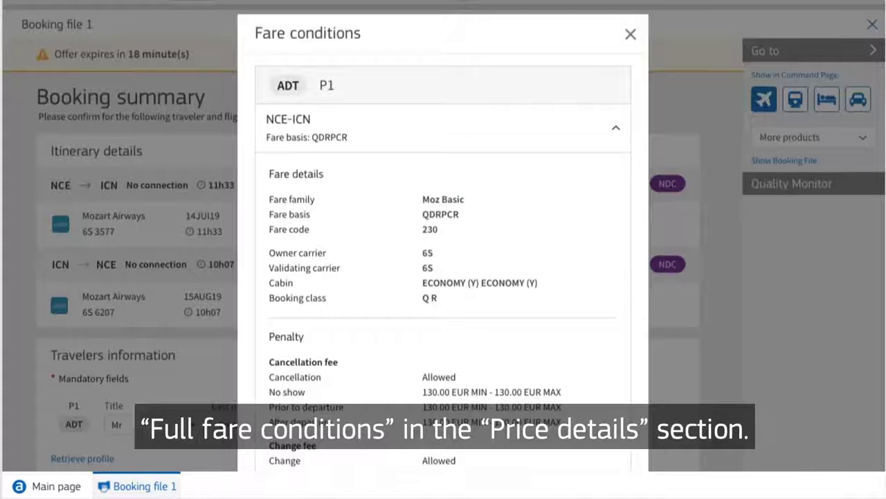
scroll(443, 235, down, 6)
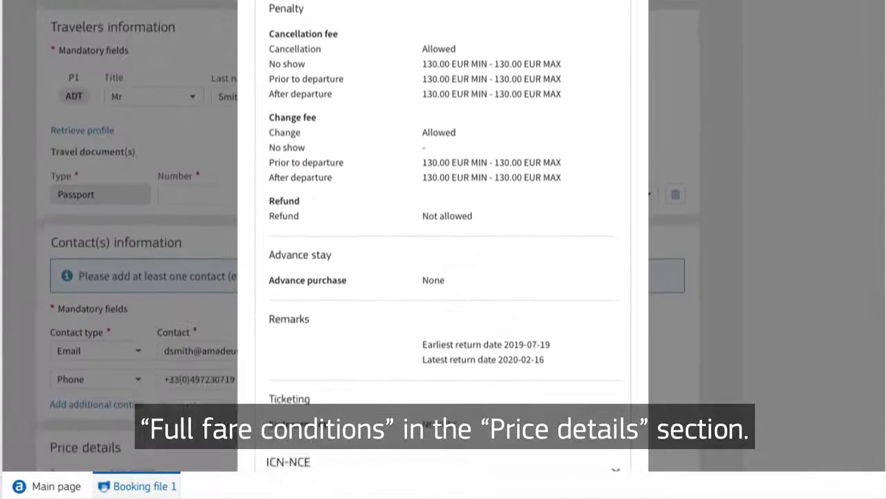
click(696, 363)
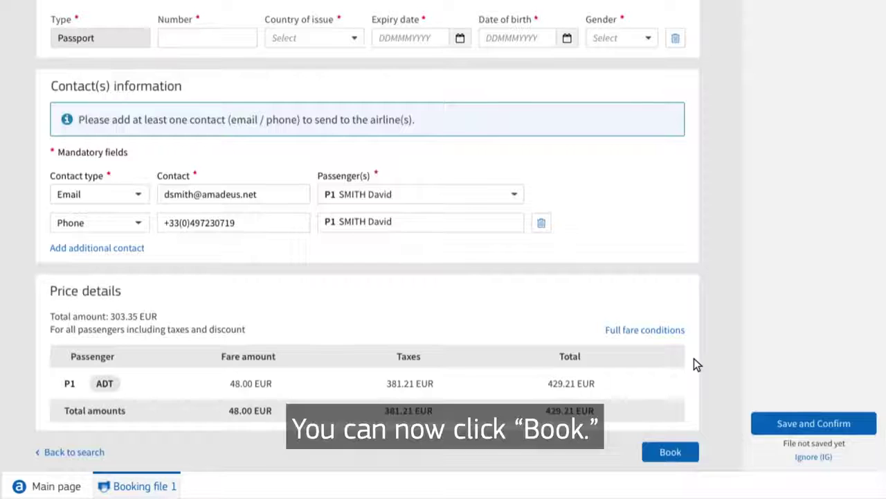
- Book the offer, review the booking file, and Save & Confirm (ER) to issue the e-ticket
click(669, 451)
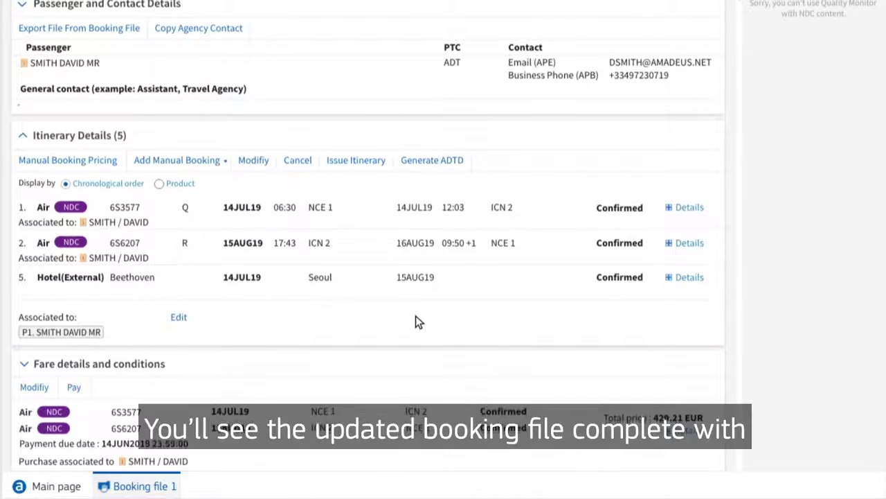
scroll(415, 353, up, 3)
scroll(419, 414, up, 2)
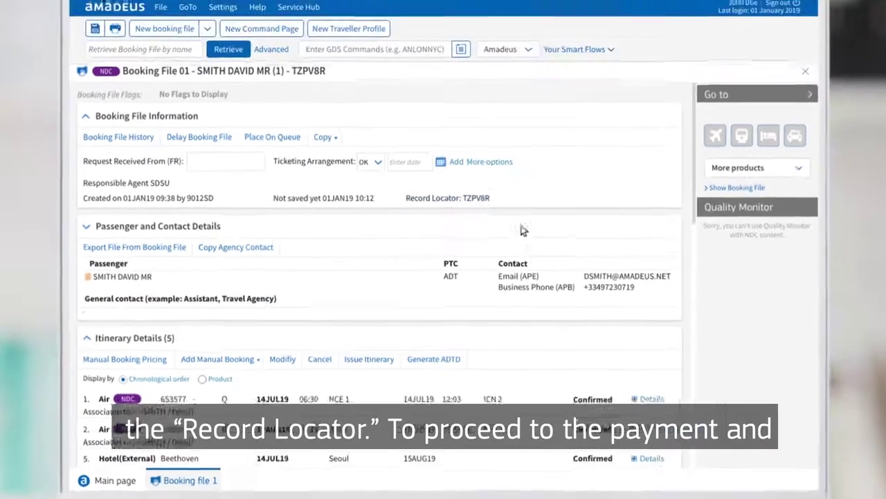
scroll(575, 305, down, 2)
scroll(575, 304, down, 3)
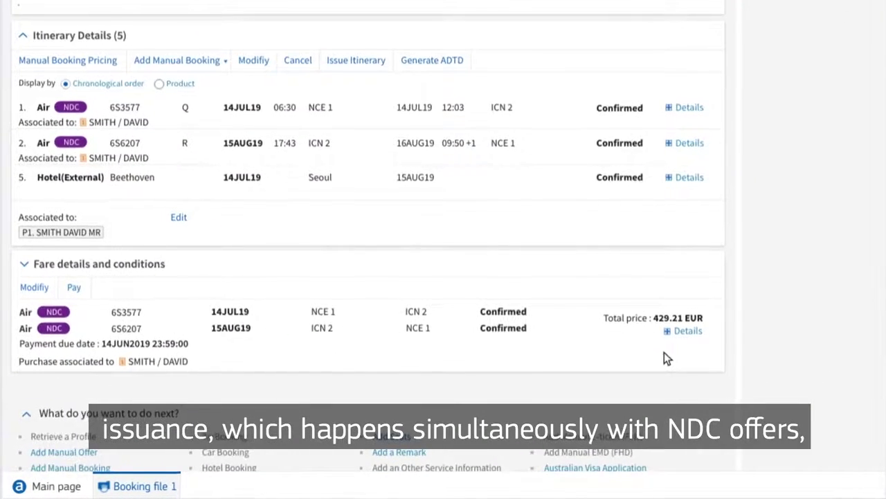
scroll(693, 350, down, 2)
click(806, 410)
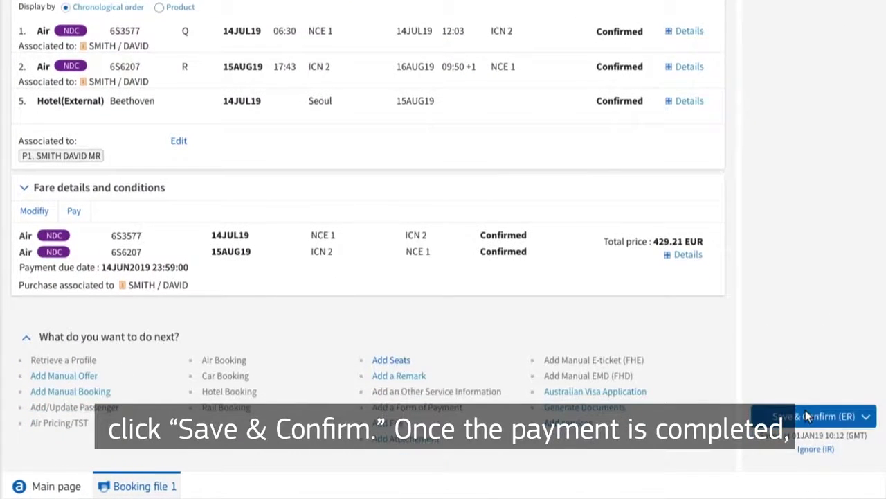
scroll(172, 252, down, 5)
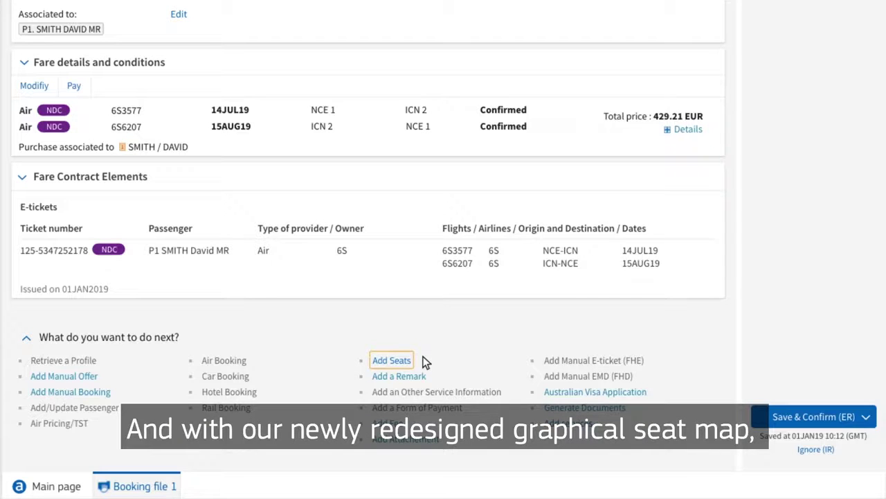
- Open the NCE–ICN seat map via Add Seats and assign seat 46C to passenger P1
click(392, 360)
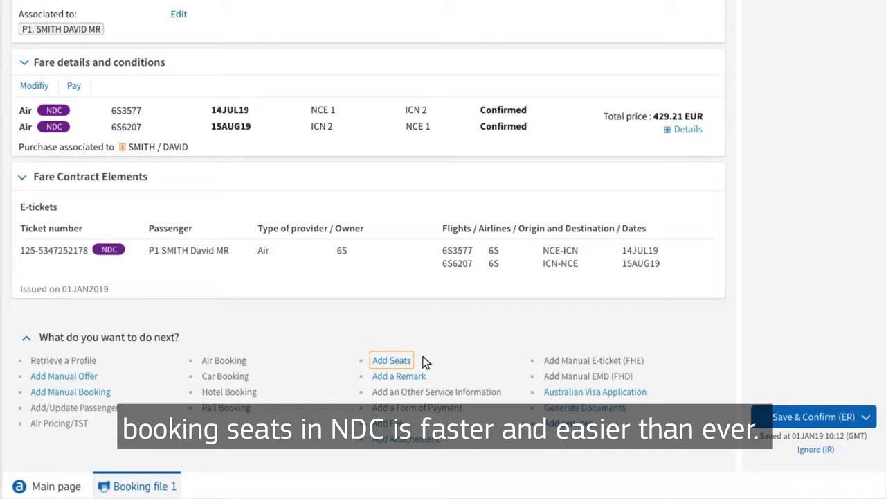
click(393, 360)
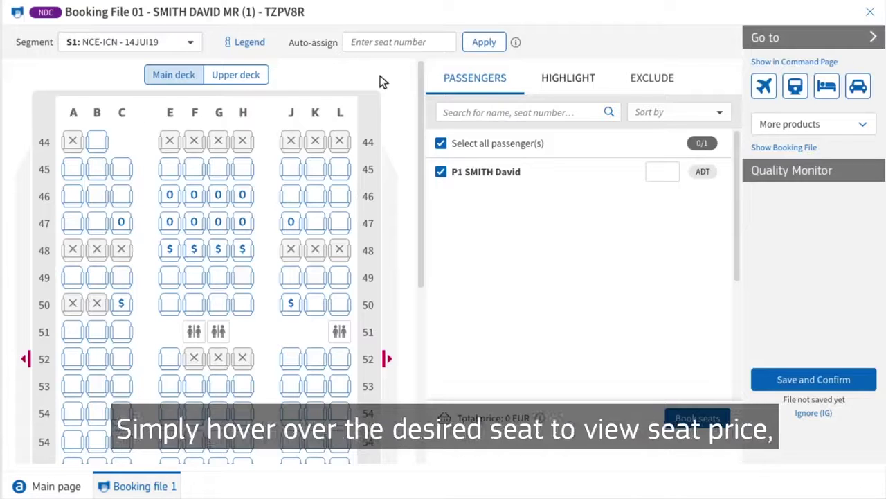
mouse_move(119, 195)
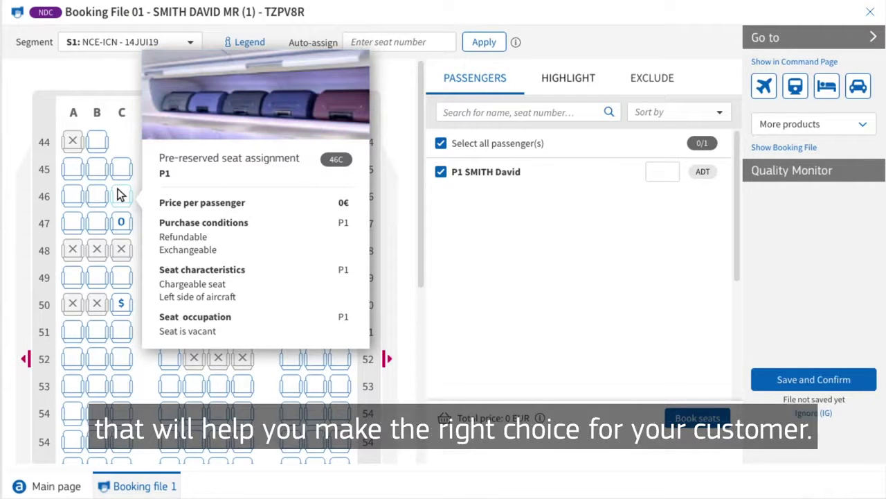
click(119, 195)
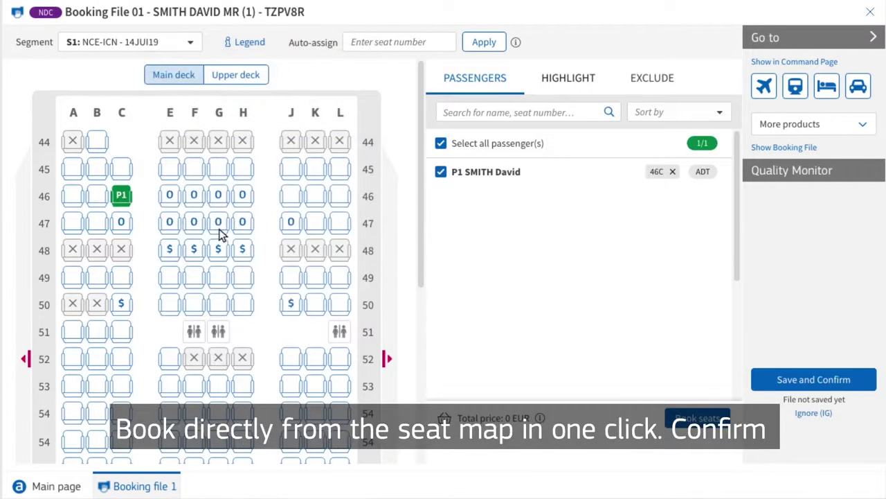